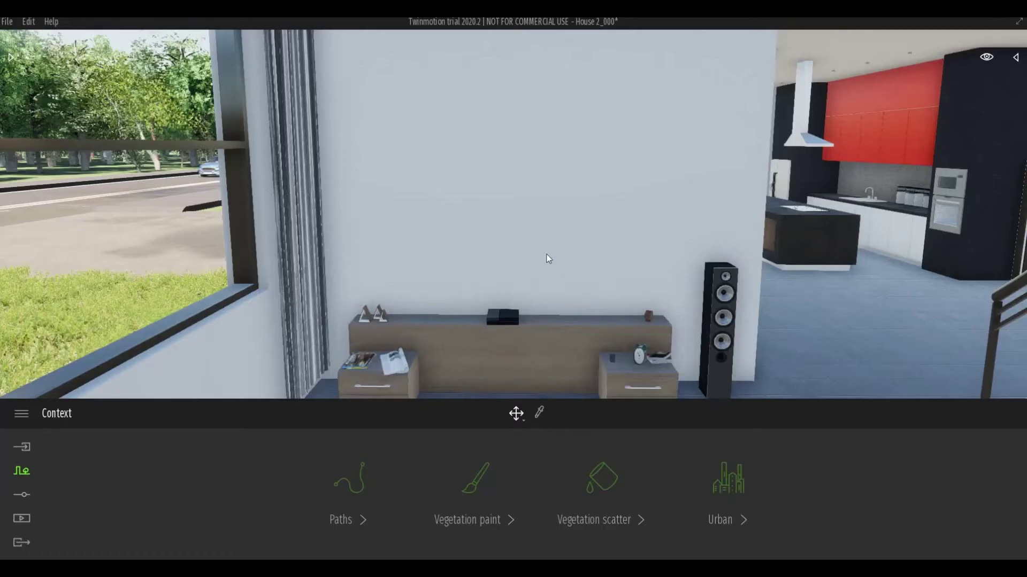
- Browse the Library to Objects > Home > Living room > Electronic appliances
left_click(9, 56)
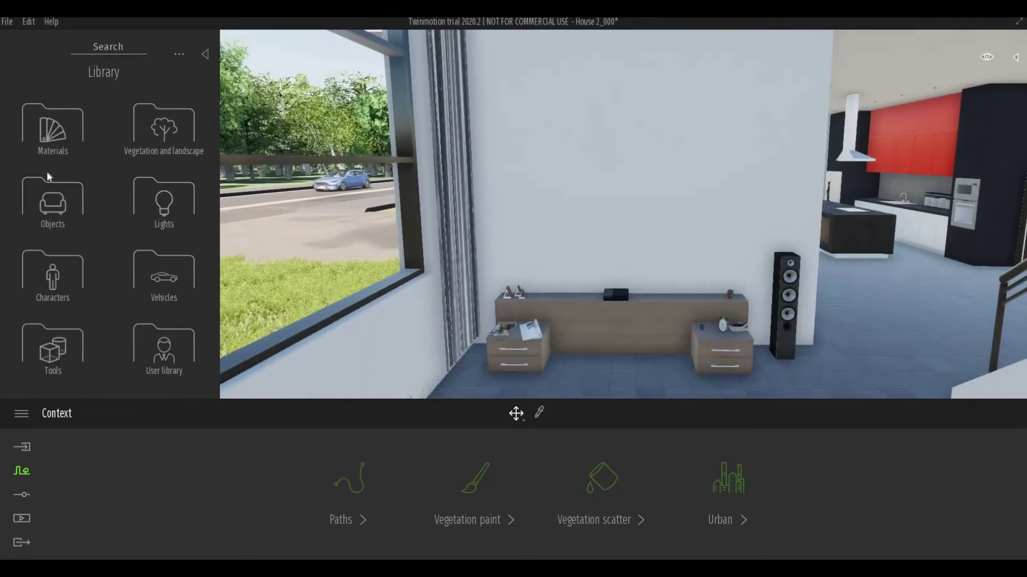
left_click(54, 203)
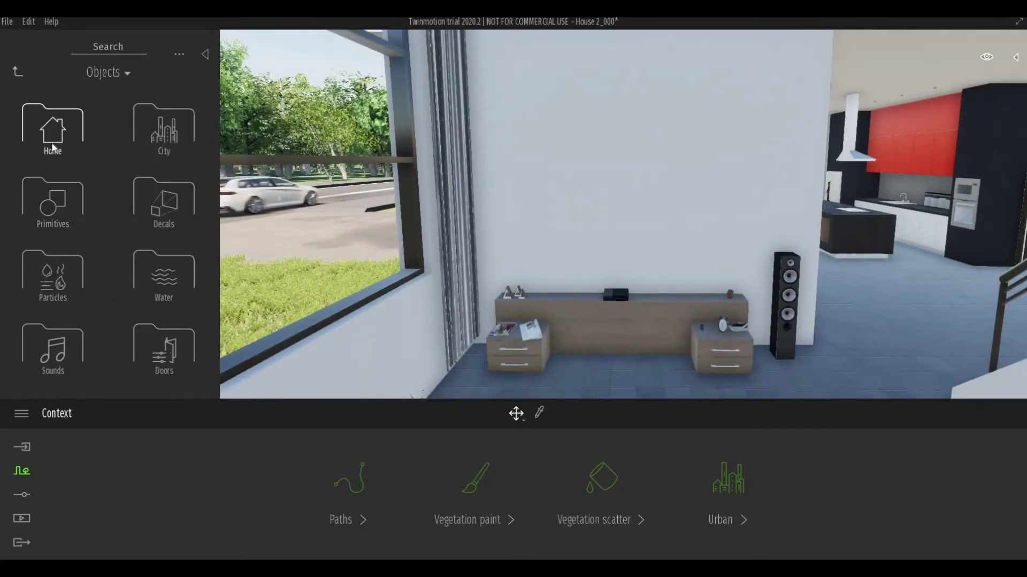
left_click(52, 140)
left_click(53, 148)
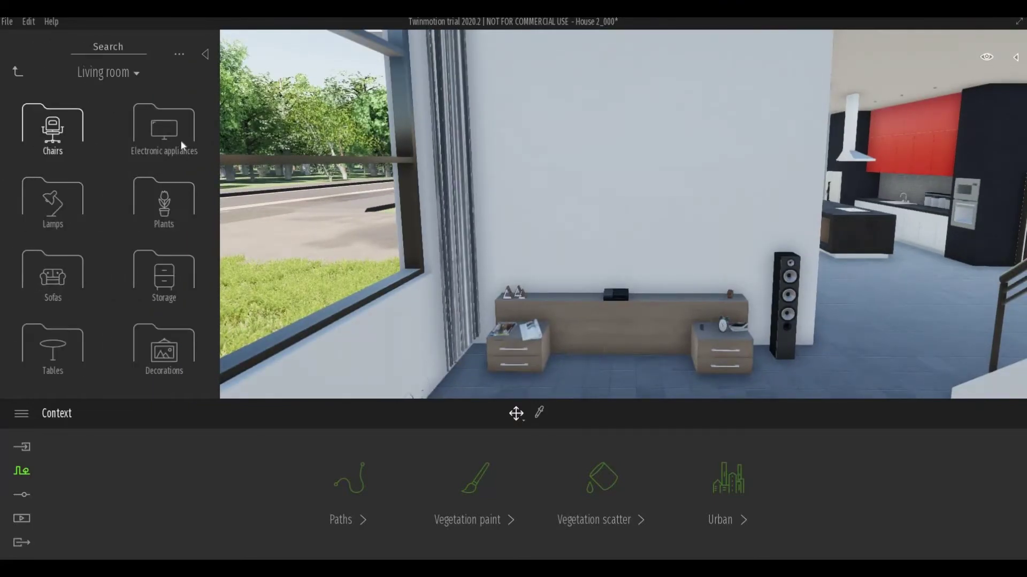
left_click(167, 155)
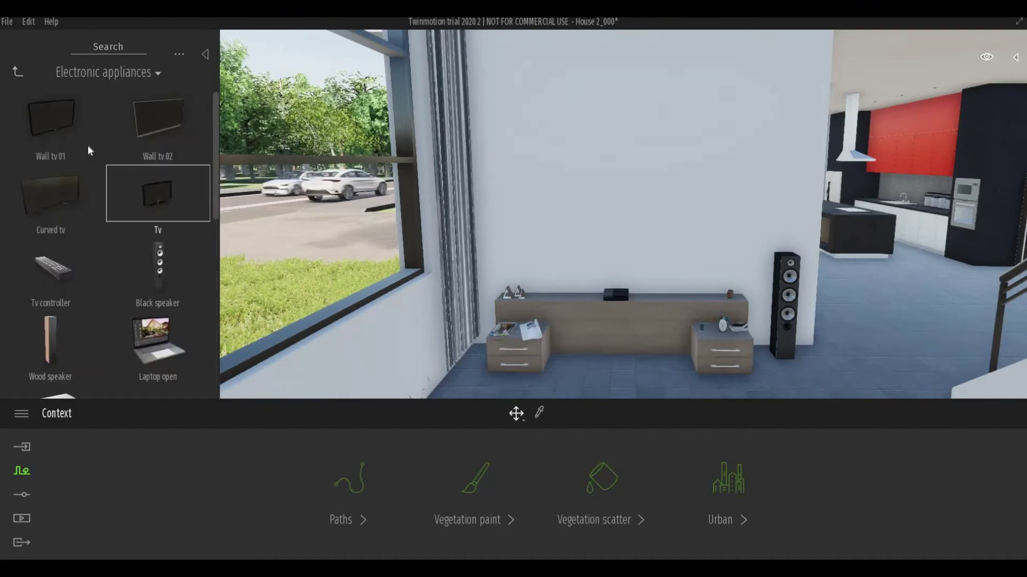
- Place Wall tv 01 on the wall above the cabinet and scale it up
left_click_drag(73, 140, 633, 193)
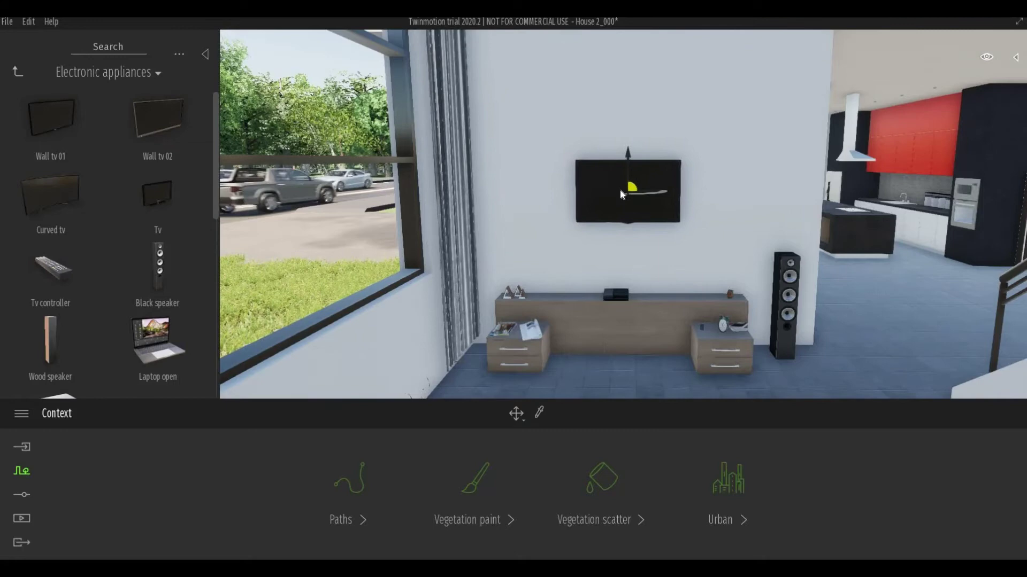
left_click_drag(632, 198, 620, 193)
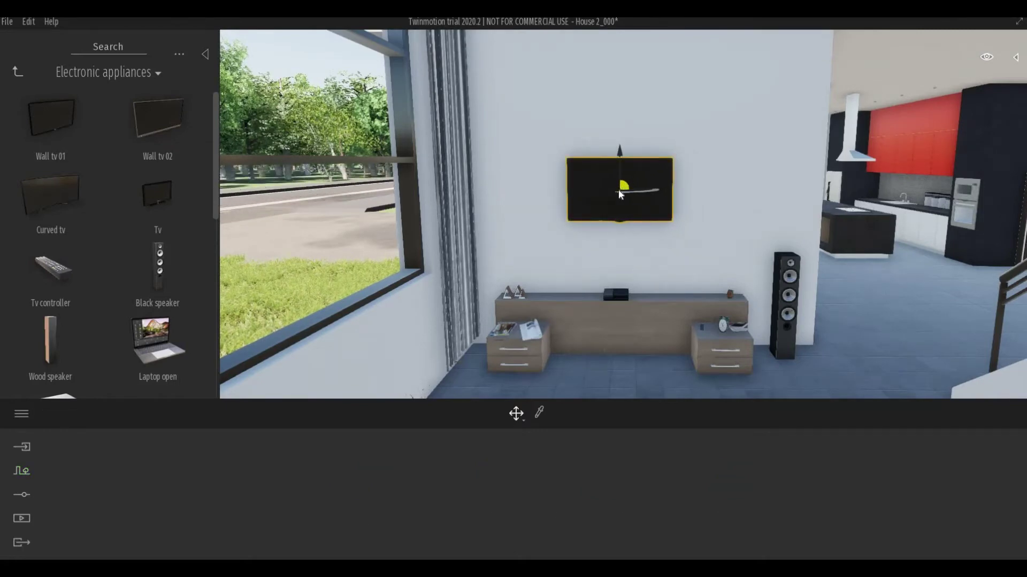
key("space")
key("space")
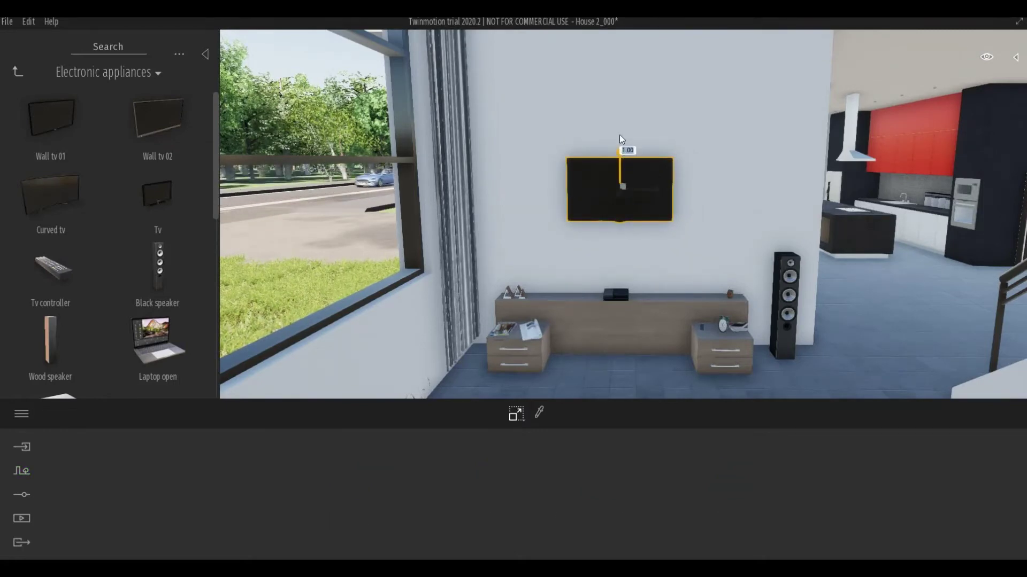
mouse_move(619, 136)
left_mouse_down()
mouse_move(665, 188)
mouse_move(679, 189)
left_mouse_up()
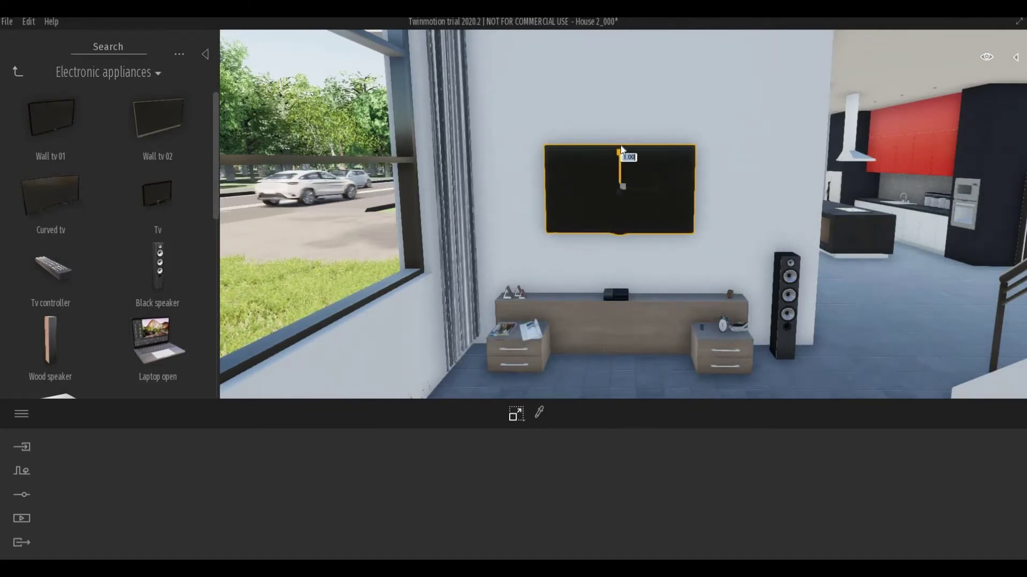
mouse_move(620, 157)
left_mouse_down()
mouse_move(662, 193)
mouse_move(640, 227)
left_mouse_up()
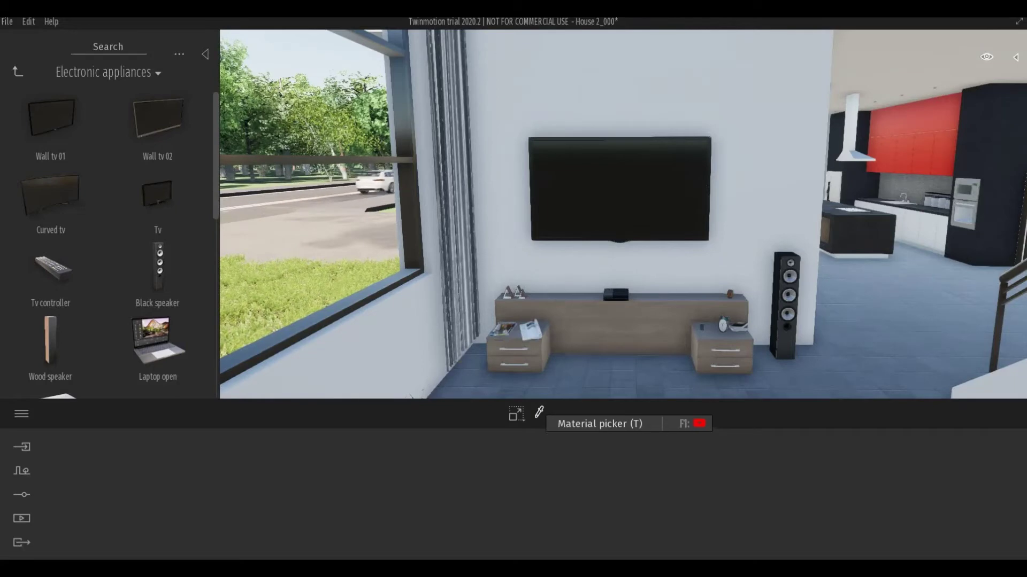
- Pick the TV screen's MI_TvScreen material with the Material picker
left_click(540, 413)
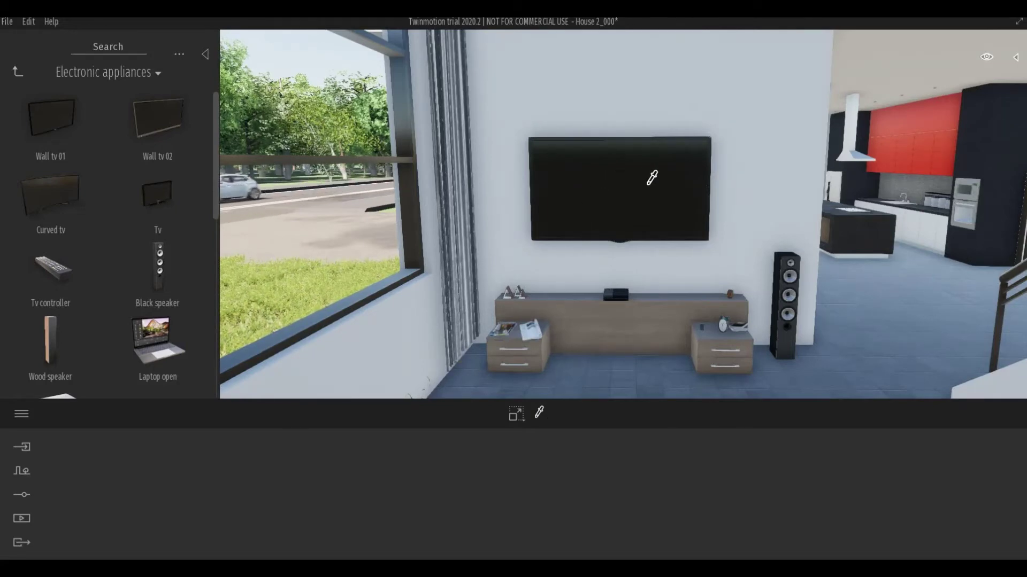
scroll(635, 177, "up", 3)
scroll(652, 177, "up", 2)
scroll(651, 177, "up", 1)
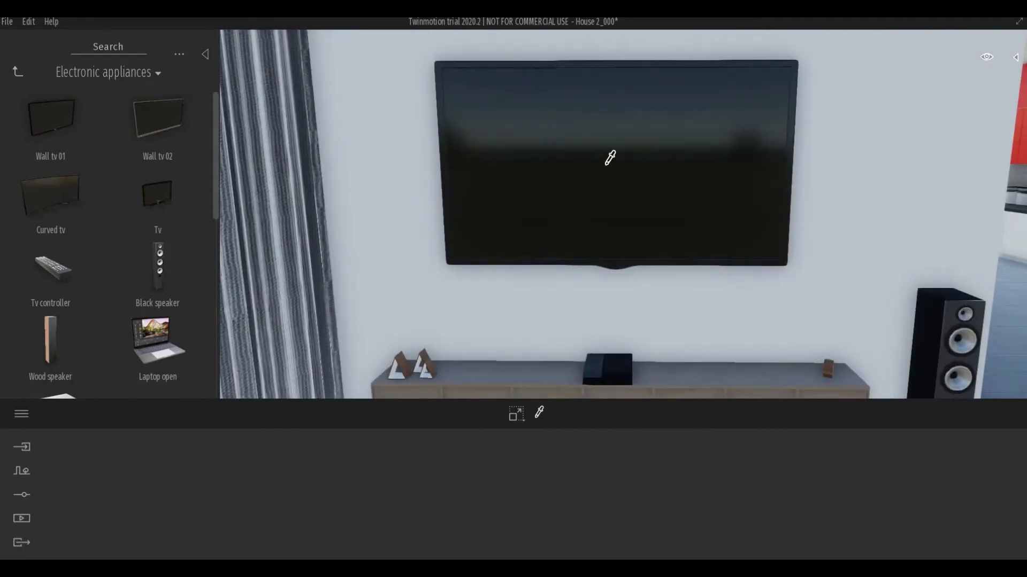
left_click(610, 158)
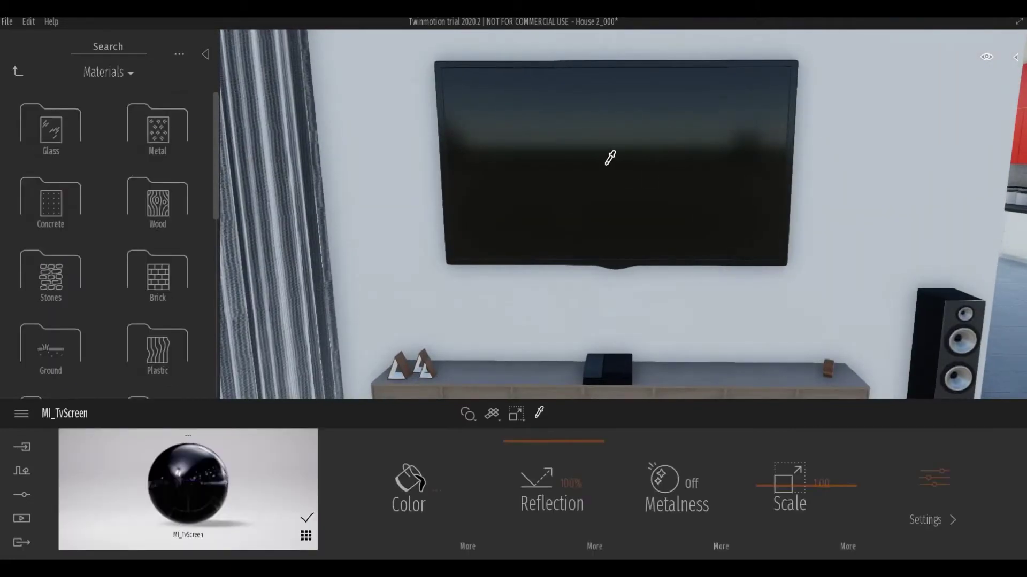
- Set the screen colour to white with a faint blue tint, then expand its colour texture options
left_click(434, 489)
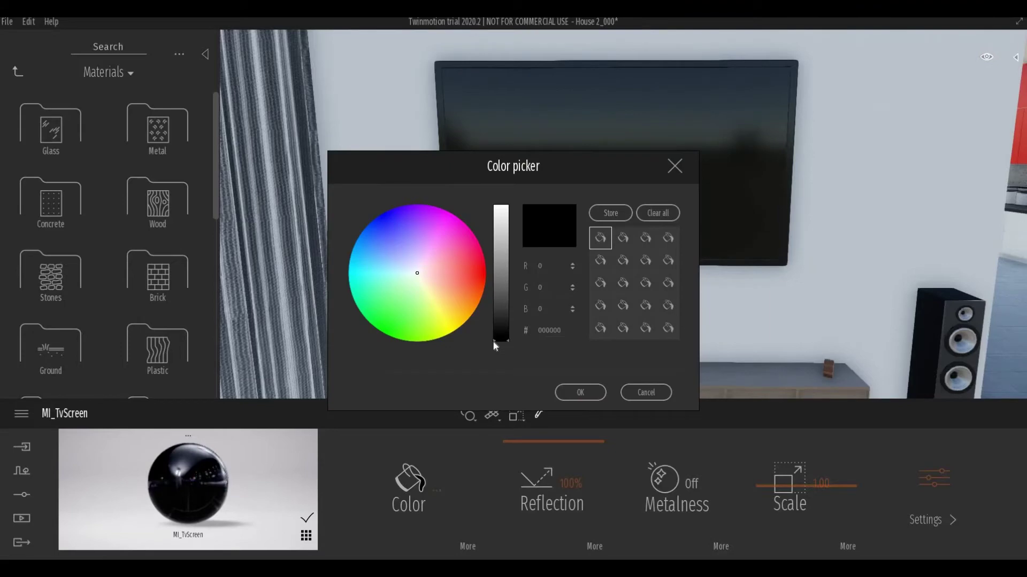
left_click(497, 241)
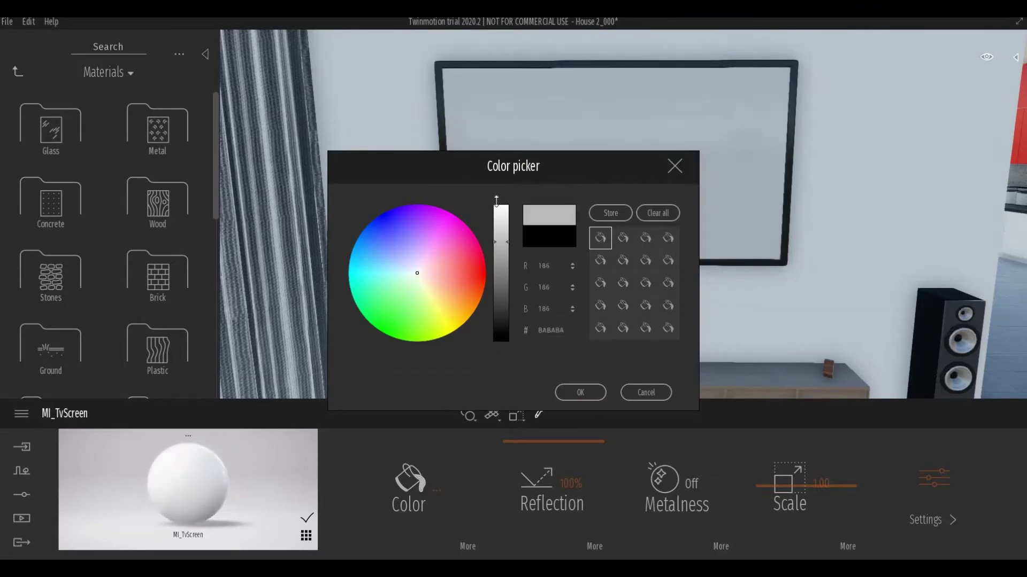
left_click(496, 202)
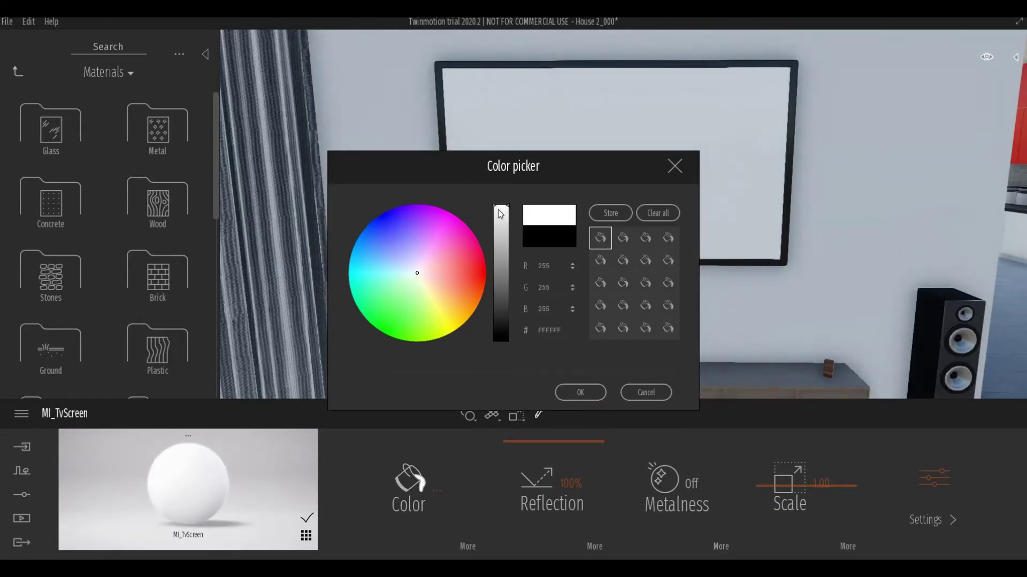
left_click(414, 272)
left_click(573, 388)
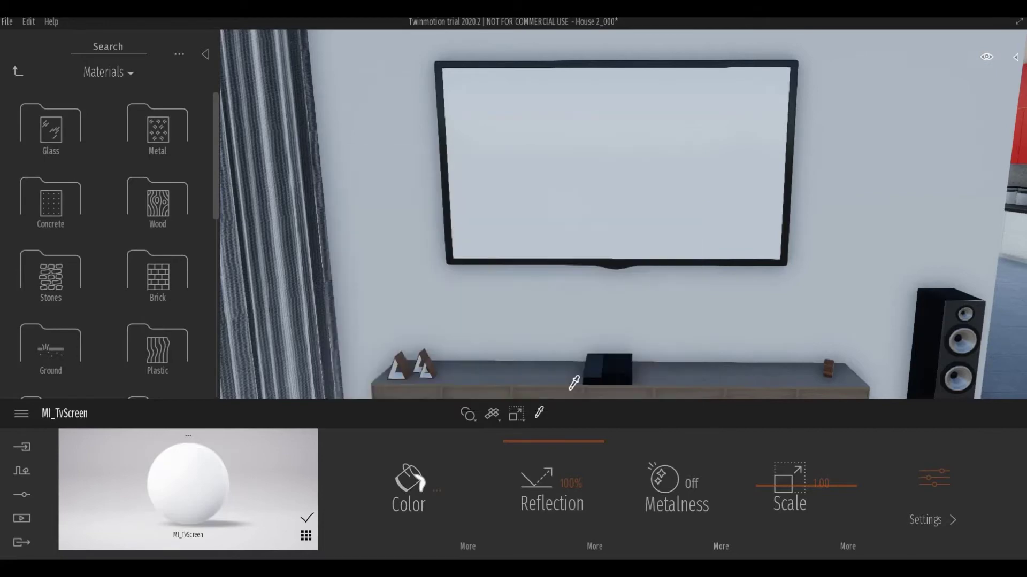
left_click(462, 546)
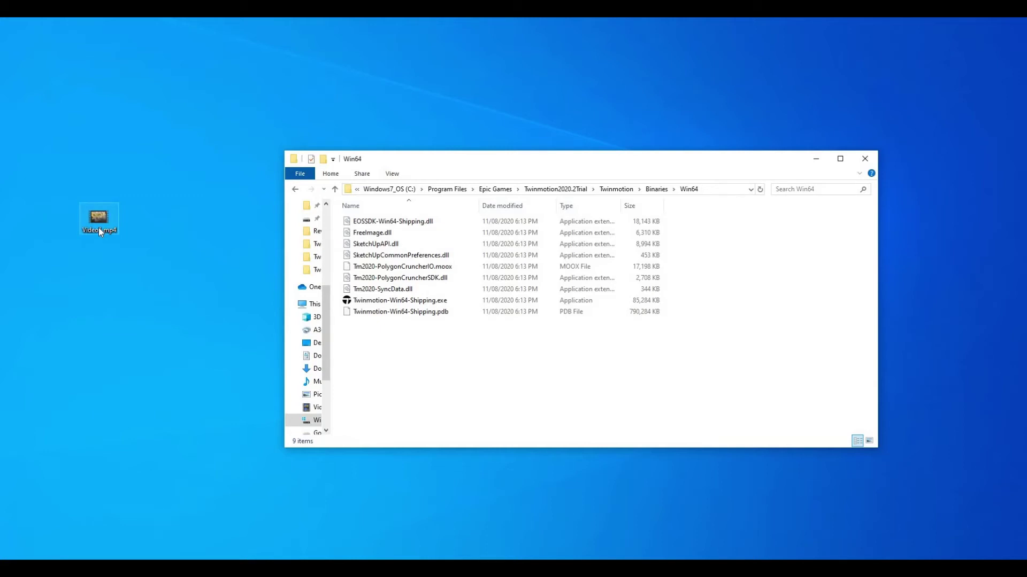
- Drag Video1.mp4 from the desktop into Twinmotion's Binaries\Win64 folder
left_click_drag(102, 219, 418, 353)
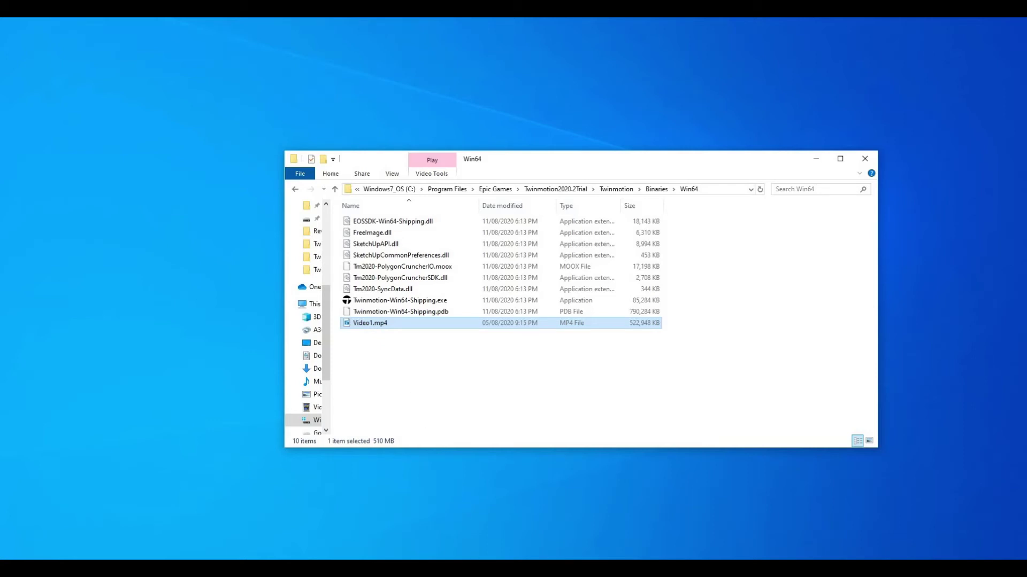
- Return to Twinmotion and right-click the screen material's colour texture slot
left_click(484, 521)
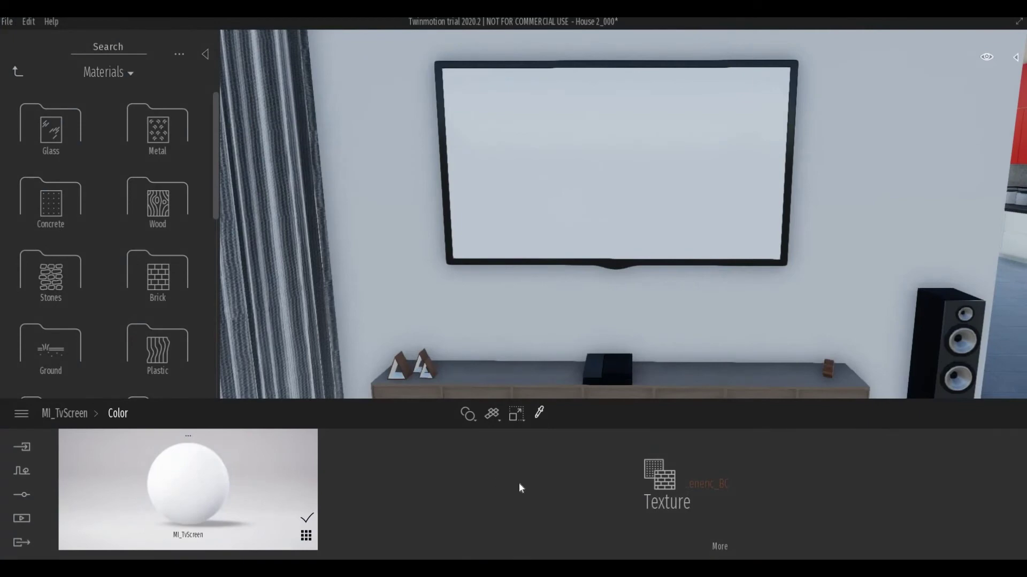
right_click(697, 480)
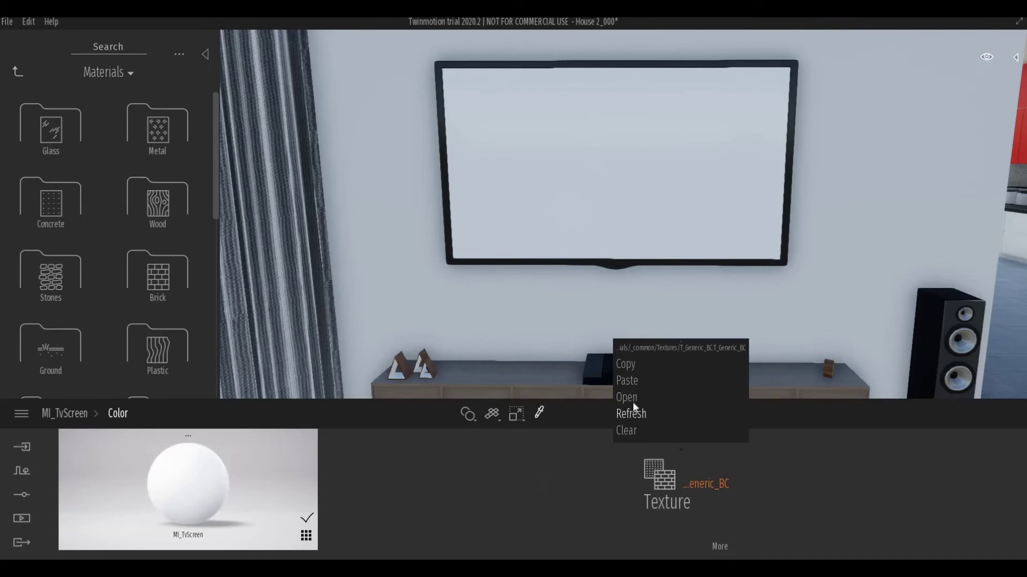
- Open the texture file picker and select Video1.mp4 from the filename suggestions
left_click(630, 399)
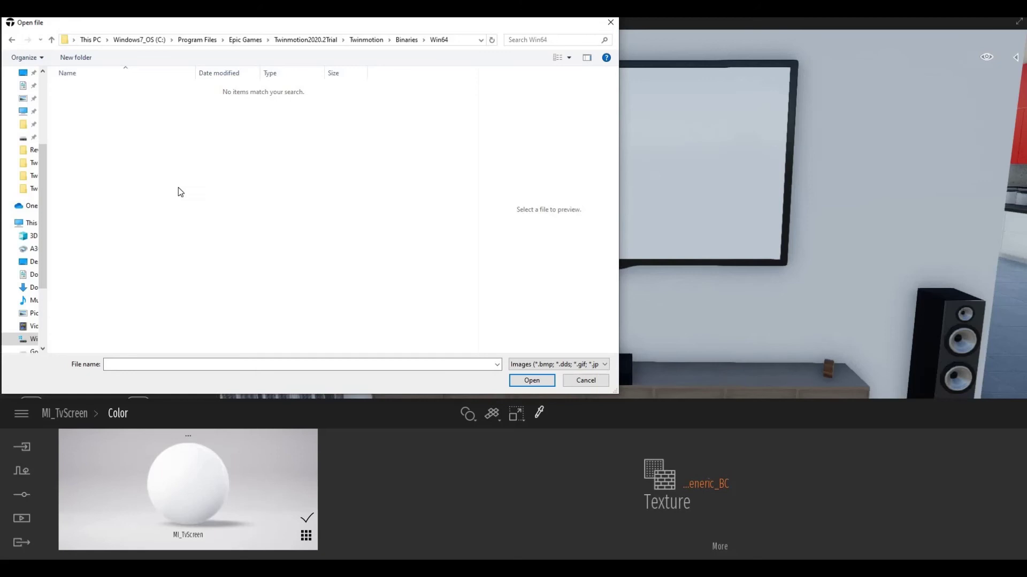
left_click(149, 367)
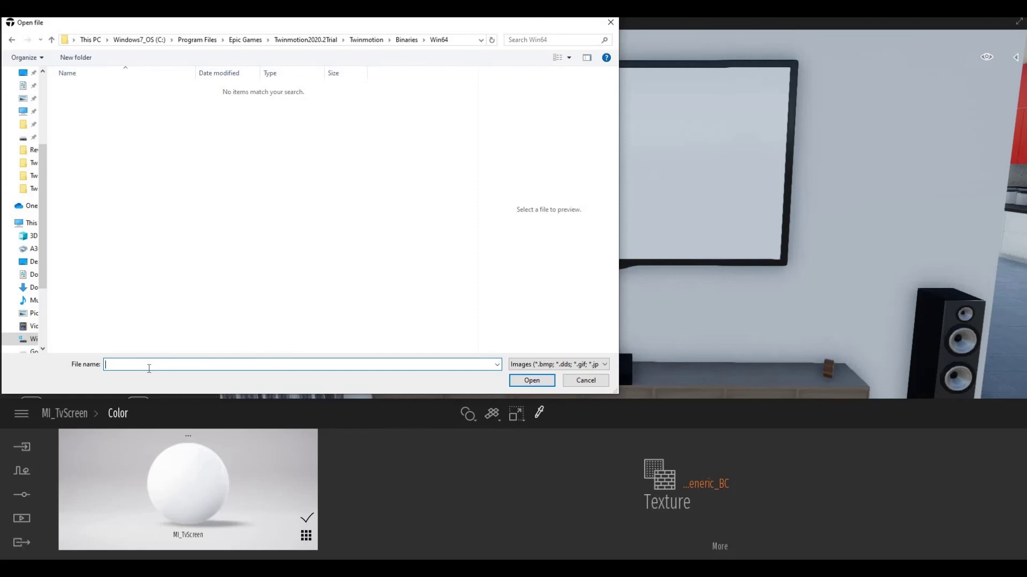
type("V")
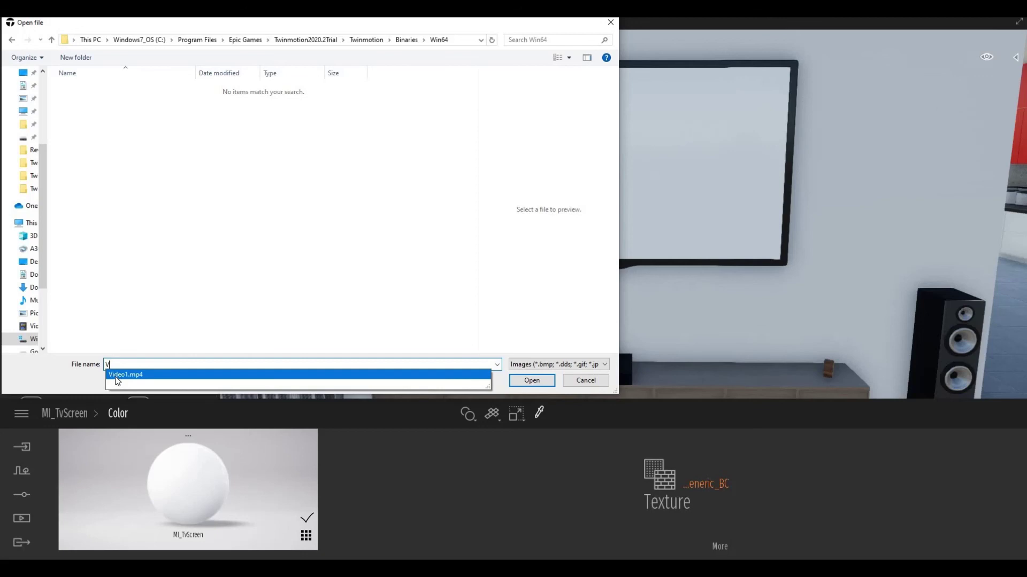
left_click(124, 374)
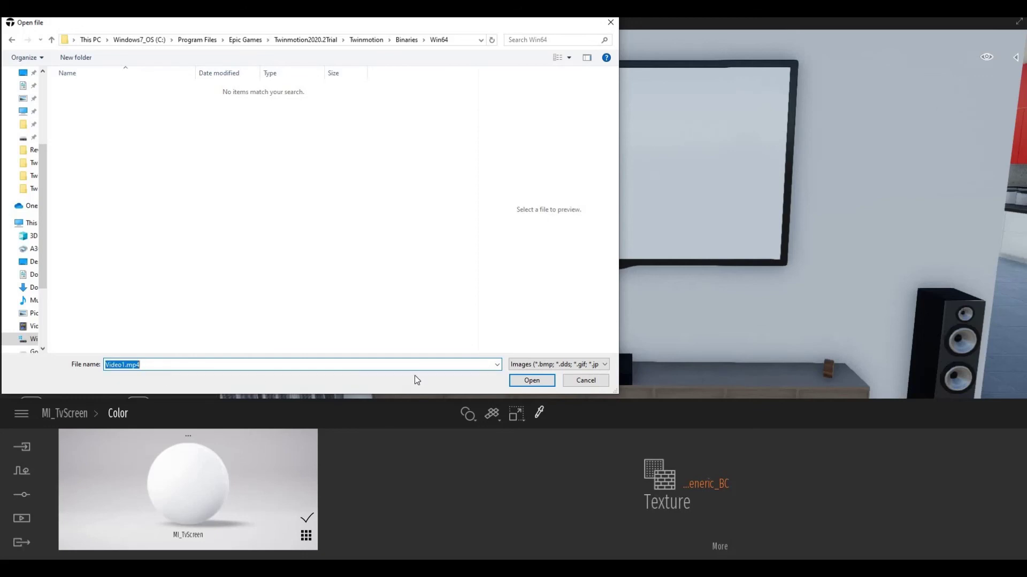
- Confirm Video1.mp4 as the TV screen's colour texture
left_click(531, 382)
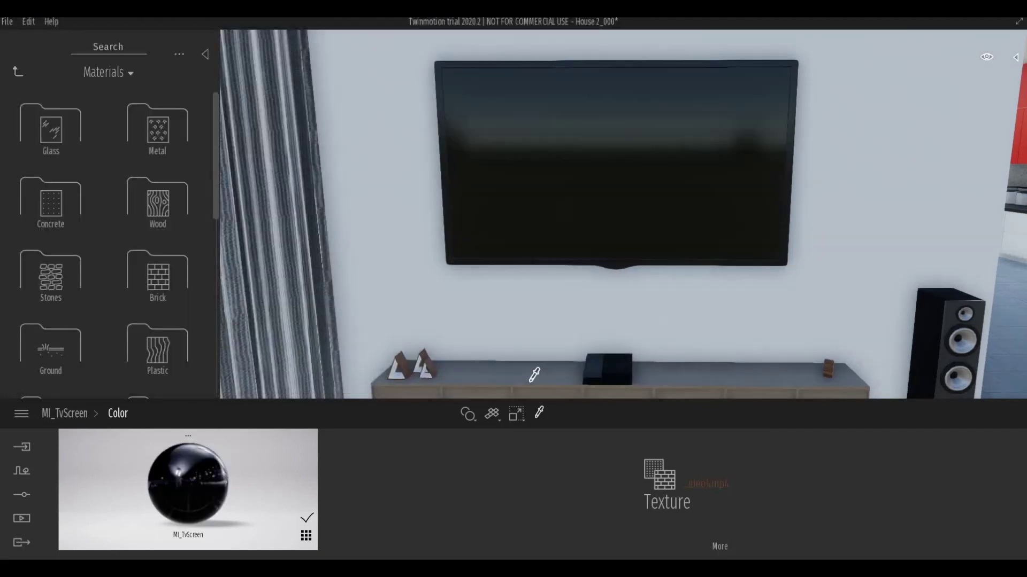